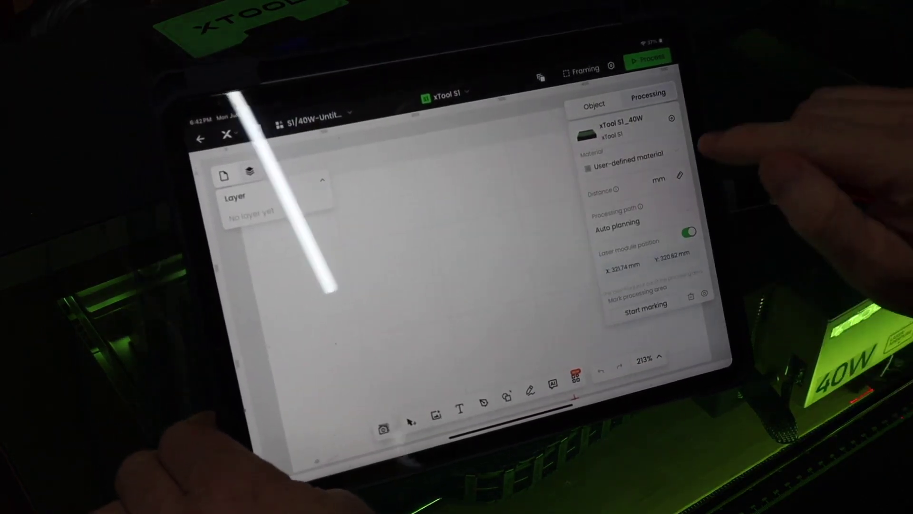
# Choose 3mm Black Walnut Plywood as the processing material
pyautogui.click(628, 156)
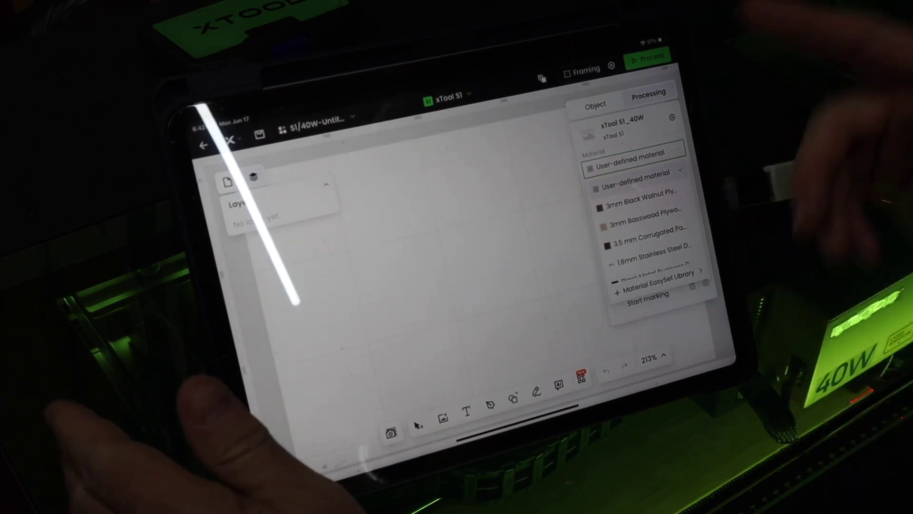
pyautogui.click(639, 203)
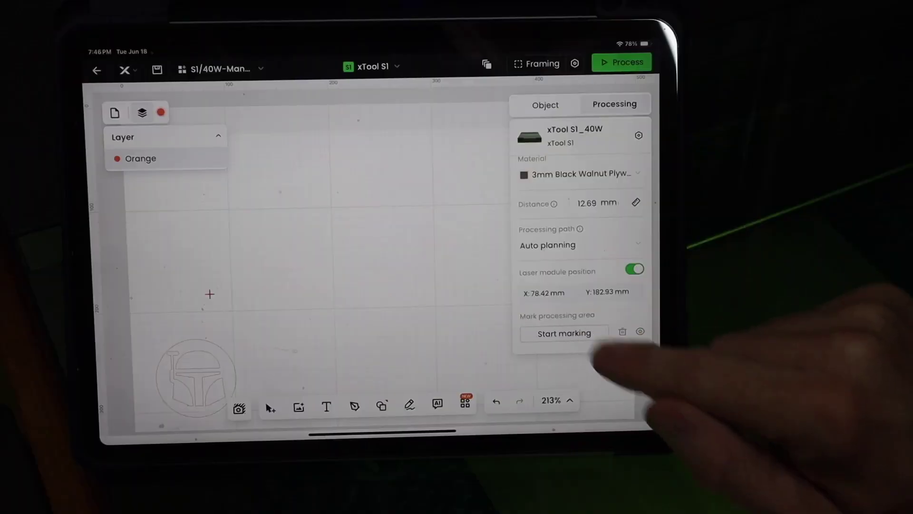
# Start marking the processing area using the Rectangle shape
pyautogui.click(571, 334)
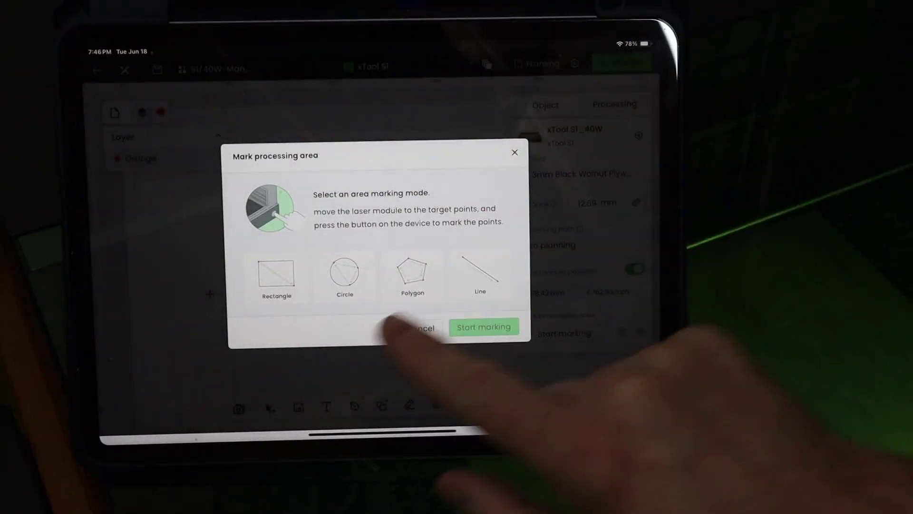
pyautogui.click(276, 277)
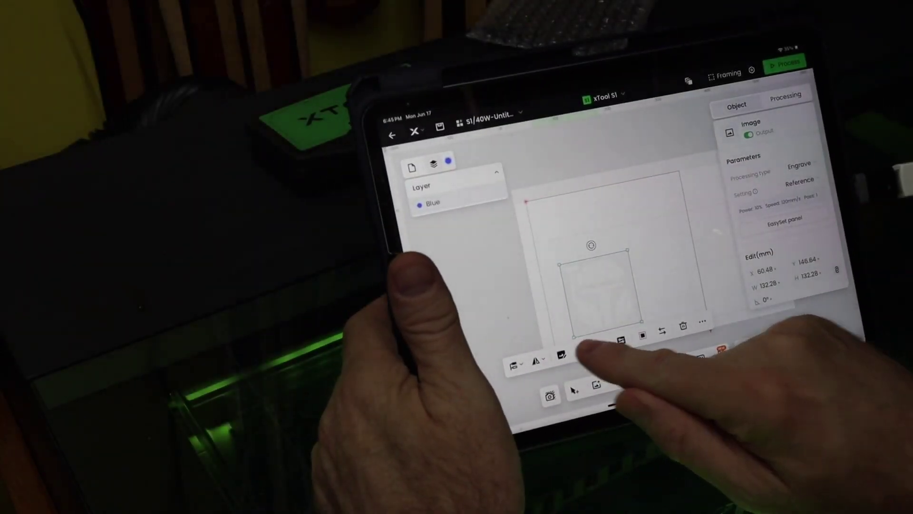
# Trace the helmet picture and confirm to create its vector outline
pyautogui.click(580, 355)
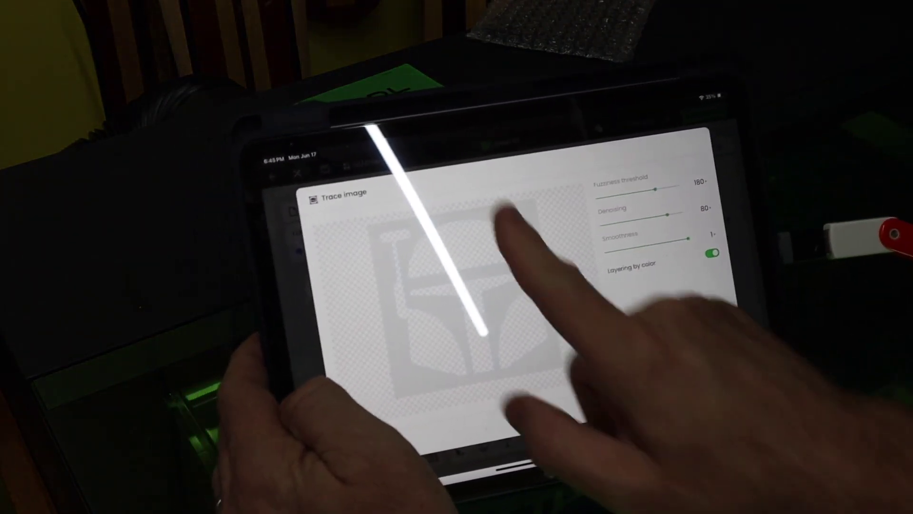
pyautogui.click(771, 366)
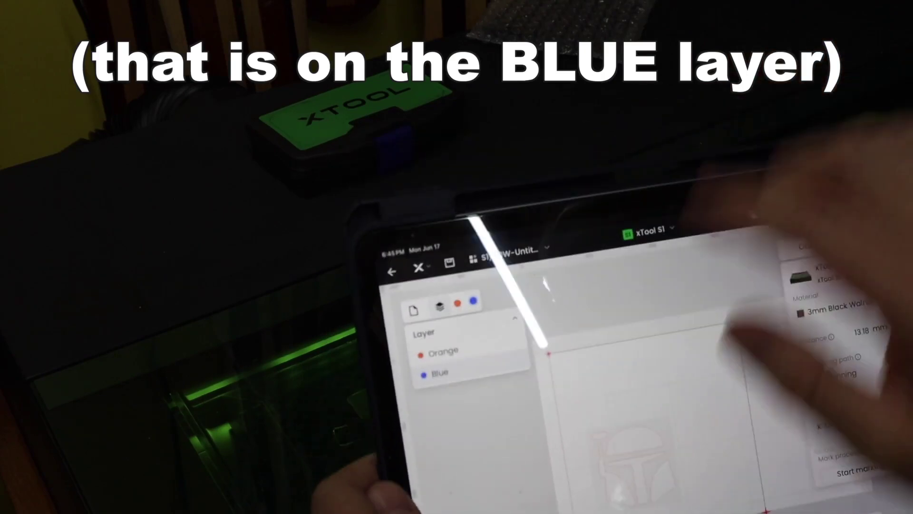
# Delete the original helmet picture and set the traced outline's processing type to Cut
pyautogui.click(407, 265)
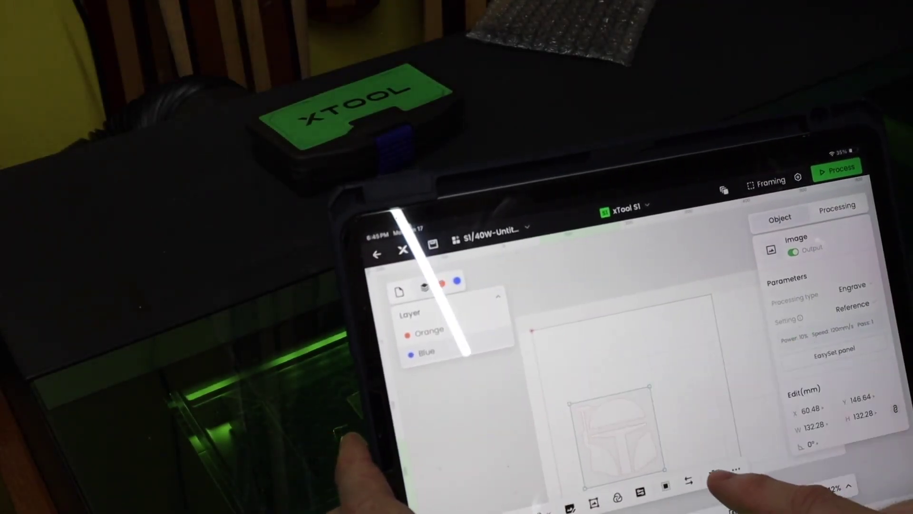
pyautogui.click(580, 482)
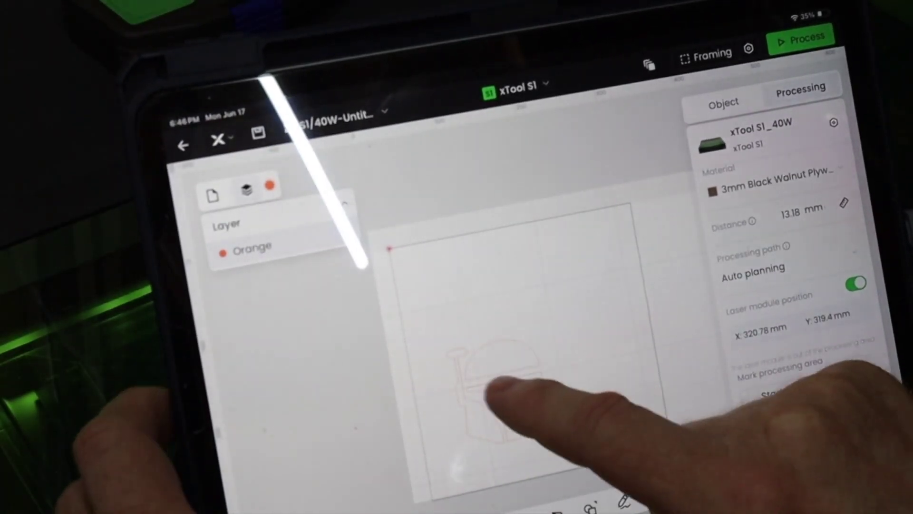
pyautogui.click(492, 390)
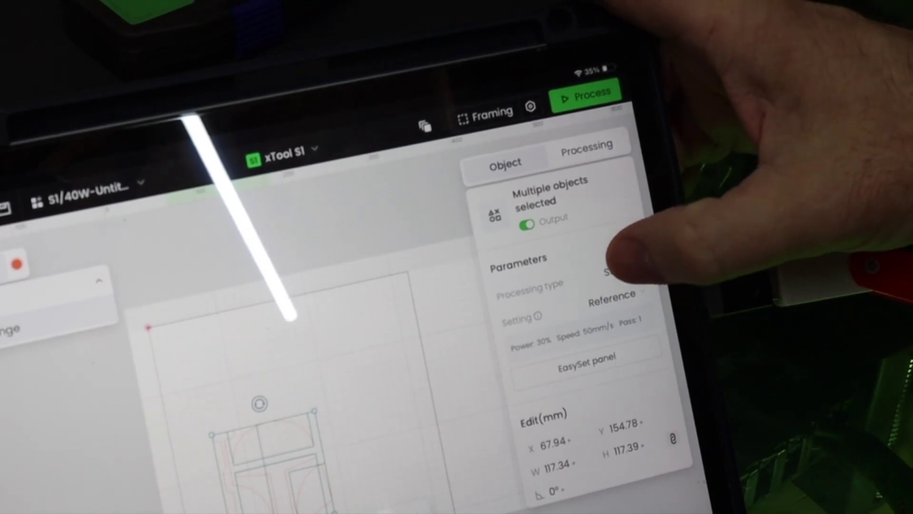
pyautogui.click(613, 278)
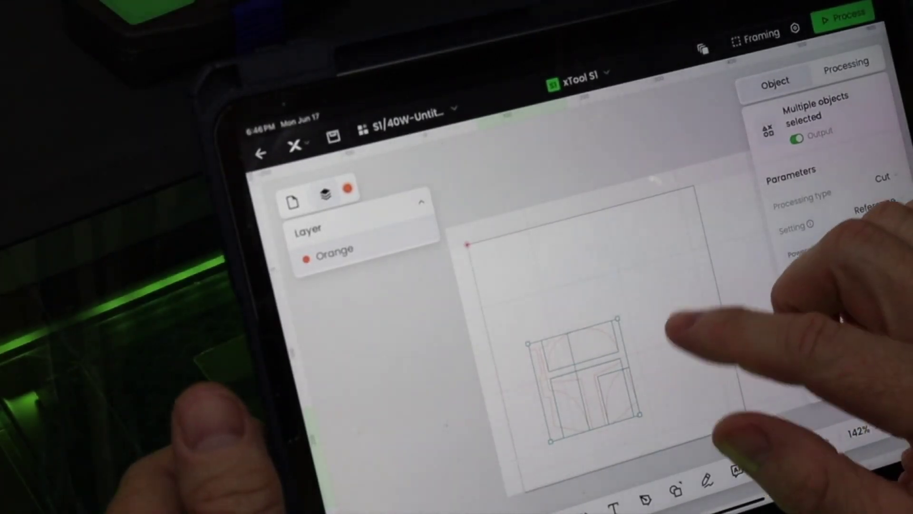
# Drag the helmet outline across the work area toward the bed corner
pyautogui.click(821, 79)
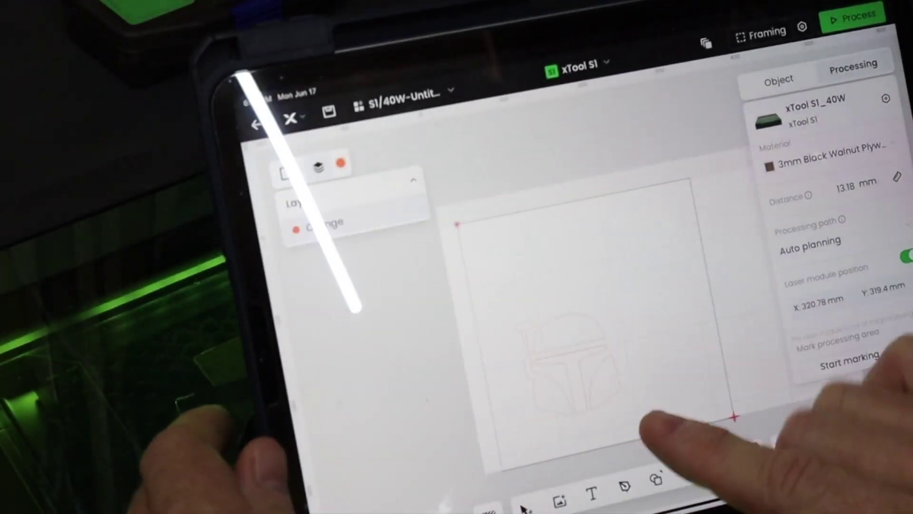
pyautogui.click(586, 372)
pyautogui.moveTo(642, 307); pyautogui.dragTo(593, 392)
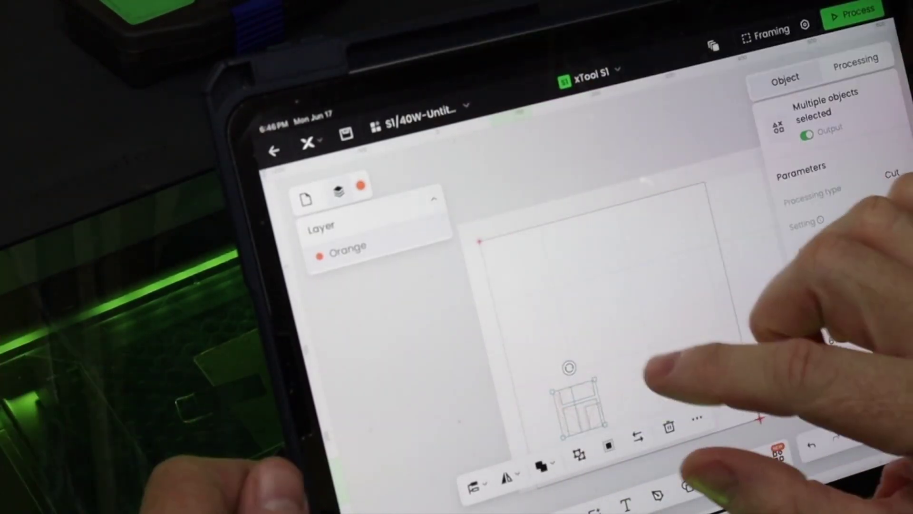
pyautogui.click(629, 335)
pyautogui.moveTo(603, 411); pyautogui.dragTo(600, 414)
pyautogui.click(642, 300)
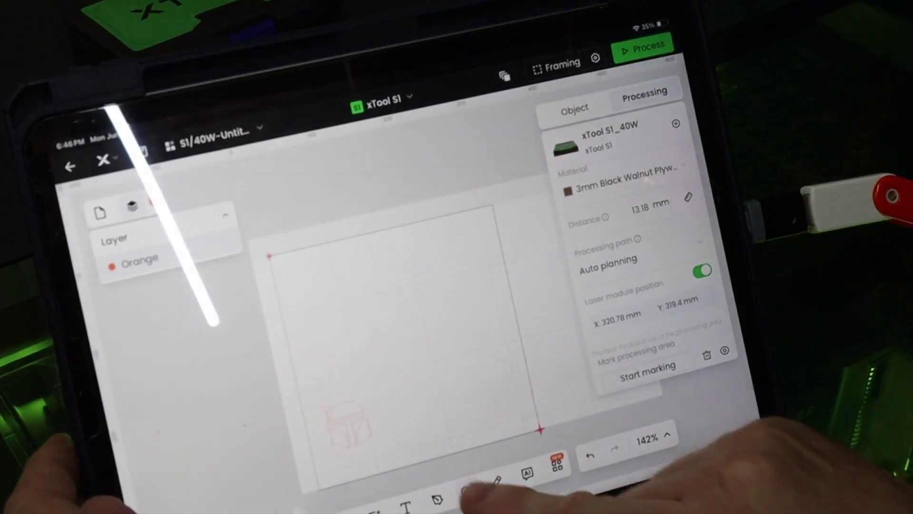
# Add a circle shape, then move and resize it to enclose the helmet
pyautogui.click(474, 493)
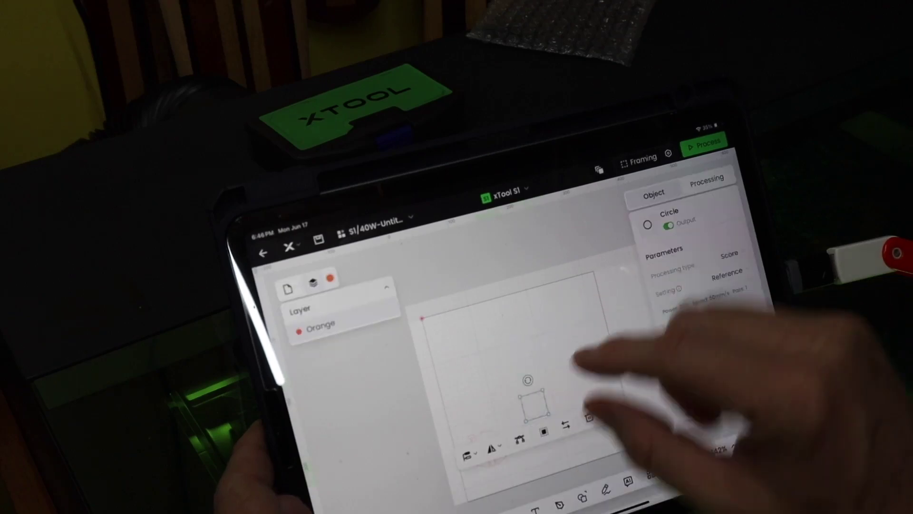
pyautogui.moveTo(564, 307); pyautogui.dragTo(592, 414)
pyautogui.moveTo(549, 379); pyautogui.dragTo(485, 442)
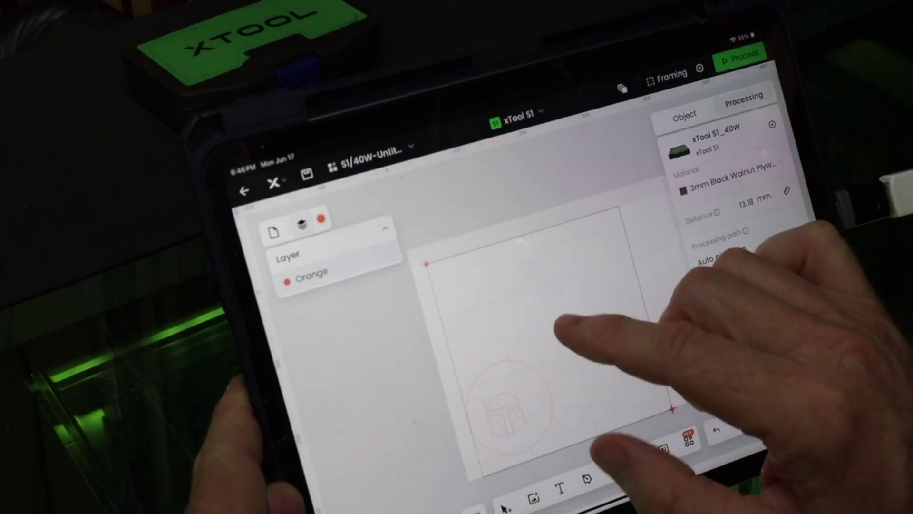
pyautogui.moveTo(493, 347); pyautogui.dragTo(520, 357)
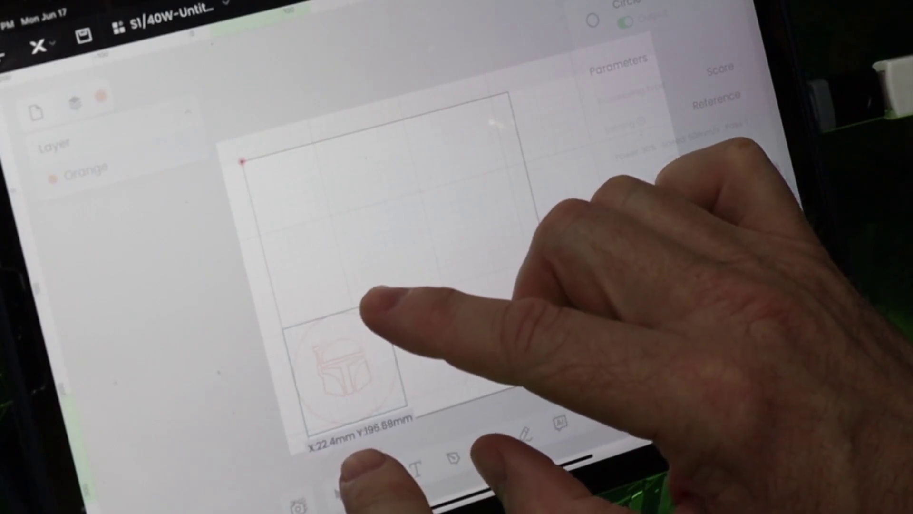
# Move the circle toward the lower-left corner and nudge the helmet right to centre it
pyautogui.click(343, 371)
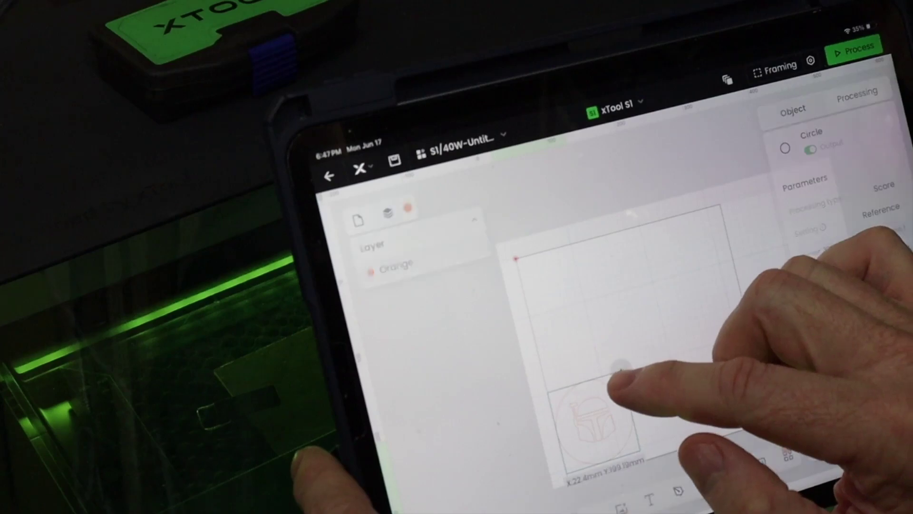
pyautogui.moveTo(443, 386); pyautogui.dragTo(442, 399)
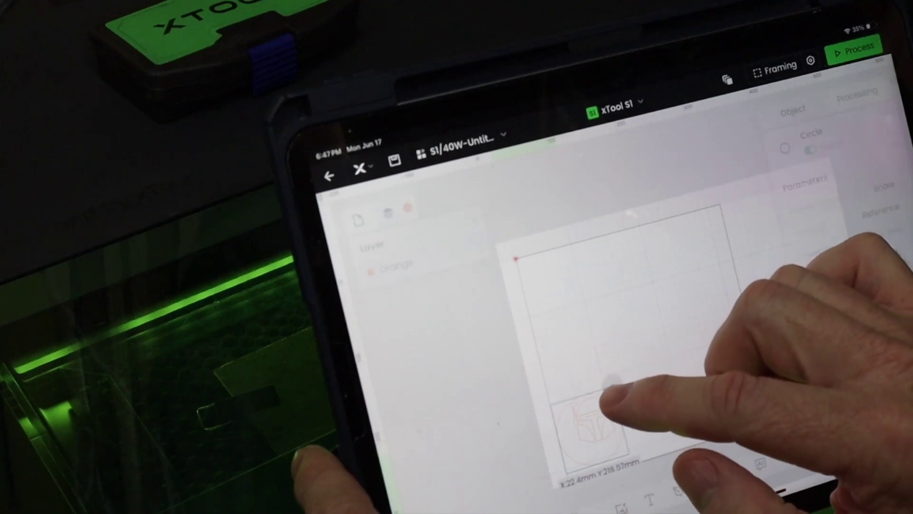
pyautogui.click(585, 421)
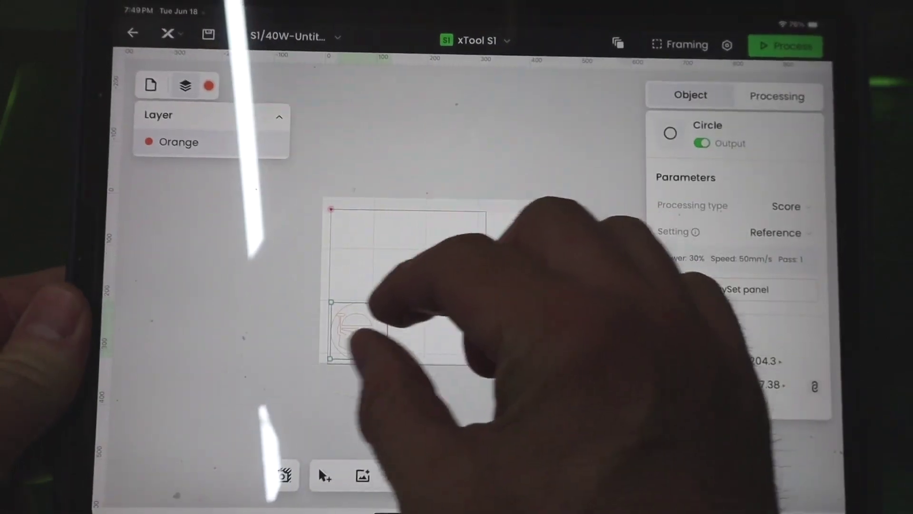
pyautogui.scroll(3, 400, 329)
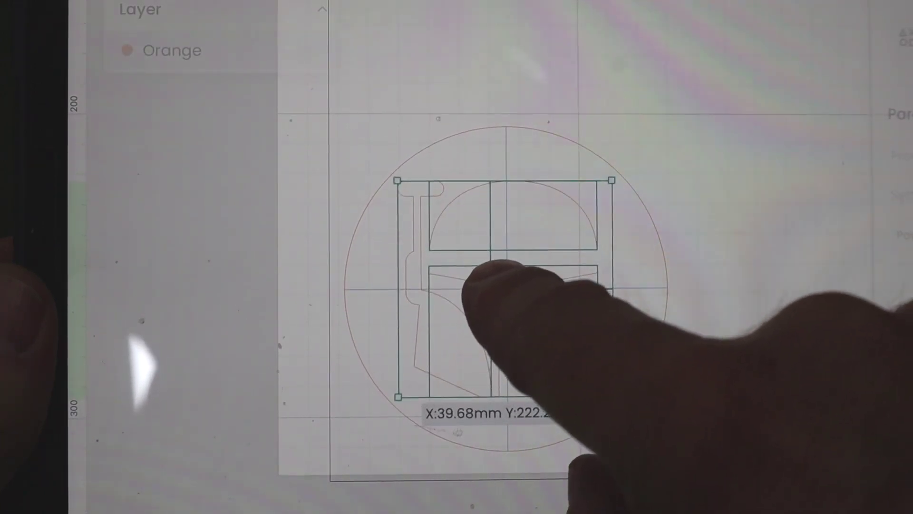
pyautogui.moveTo(500, 285)
pyautogui.mouseDown()
pyautogui.moveTo(599, 286)
pyautogui.moveTo(563, 285)
pyautogui.mouseUp()
pyautogui.moveTo(499, 285); pyautogui.dragTo(514, 286)
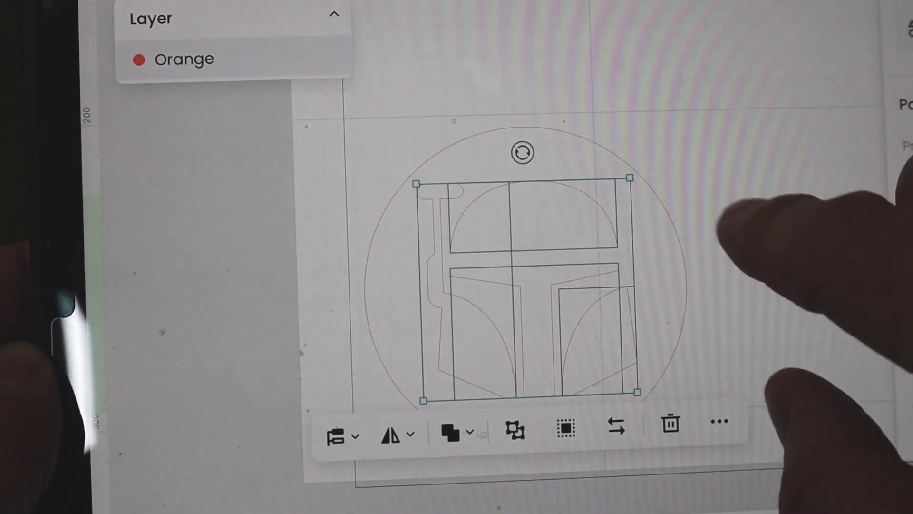
pyautogui.click(714, 321)
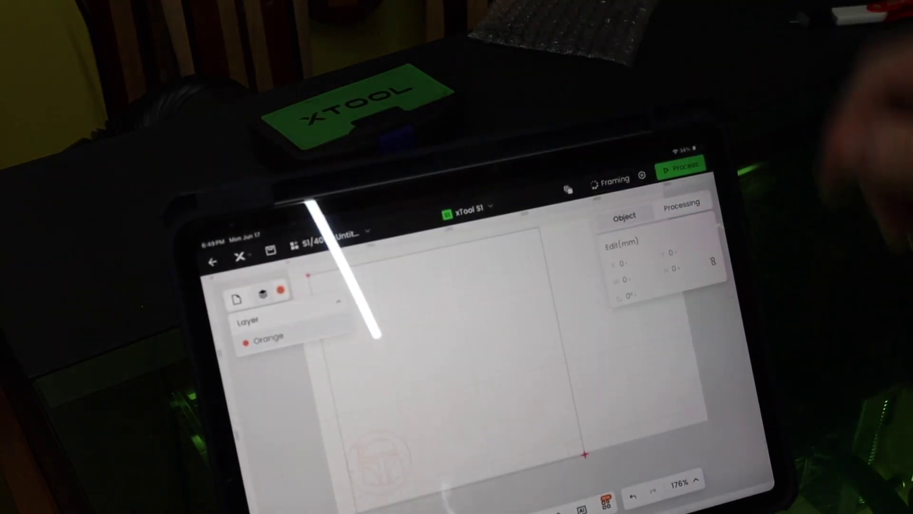
# Run Framing so the S1 traces the design boundary
pyautogui.click(610, 181)
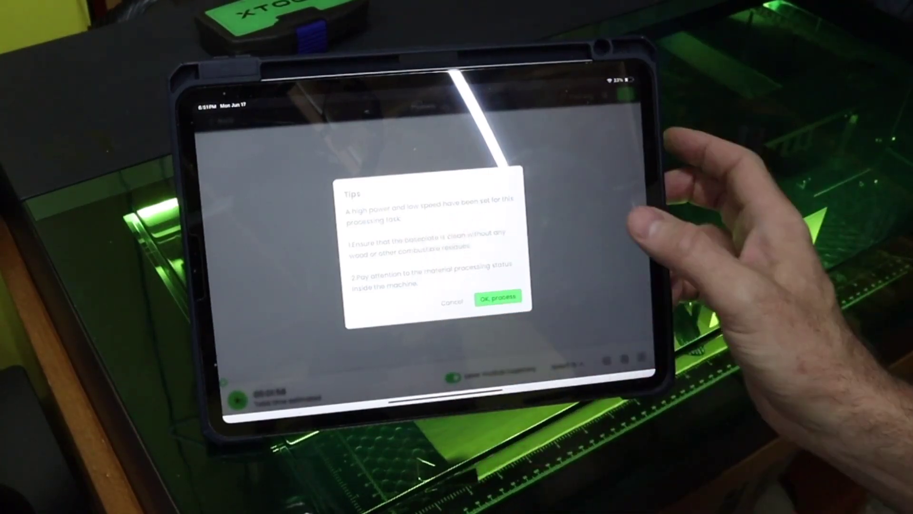
# Confirm the Tips dialog to send the design to the S1
pyautogui.click(497, 297)
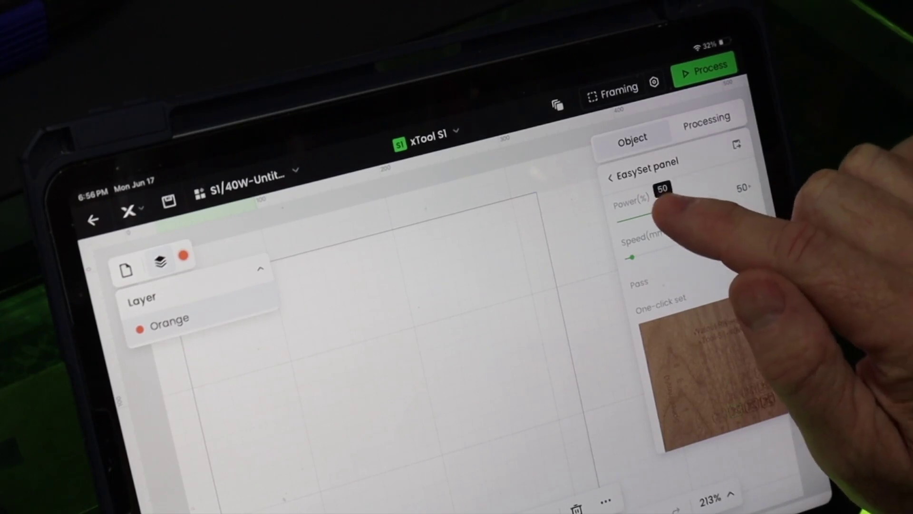
# Set the circle's score to 100% power at 22 mm/s and start processing
pyautogui.moveTo(664, 207); pyautogui.dragTo(710, 203)
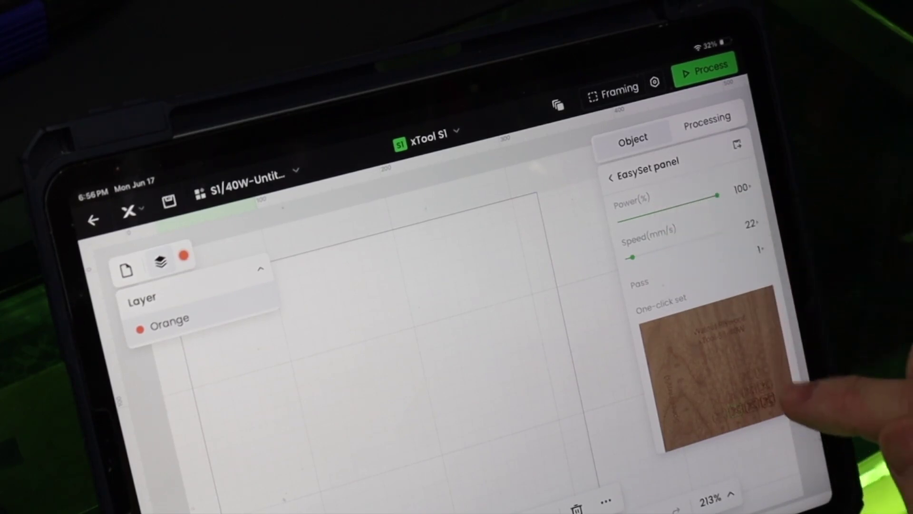
pyautogui.click(633, 139)
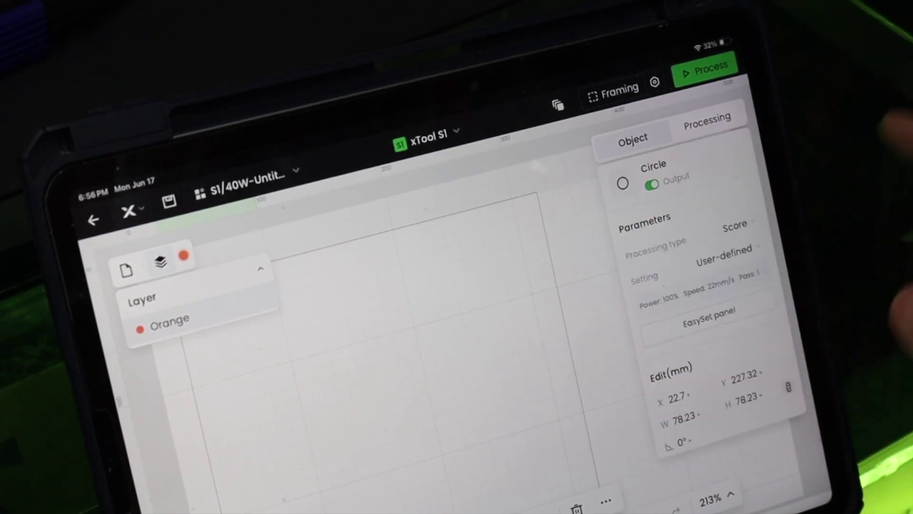
pyautogui.click(705, 68)
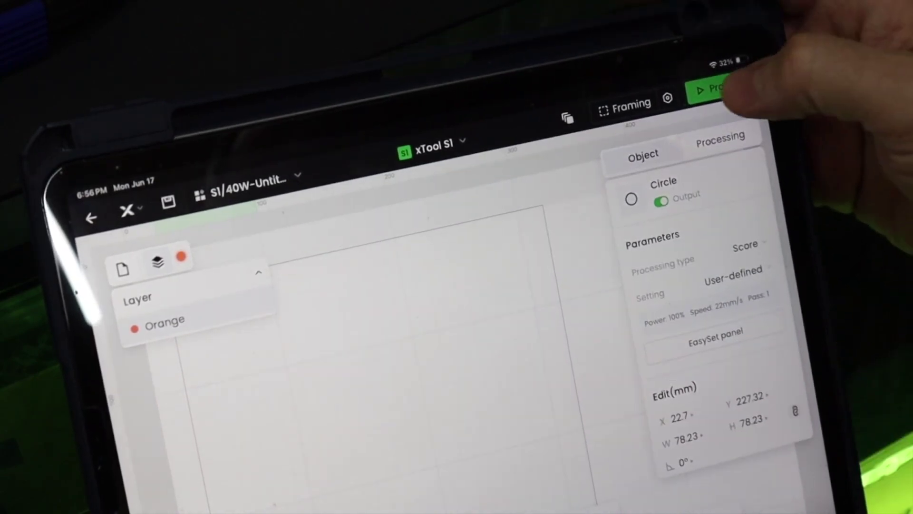